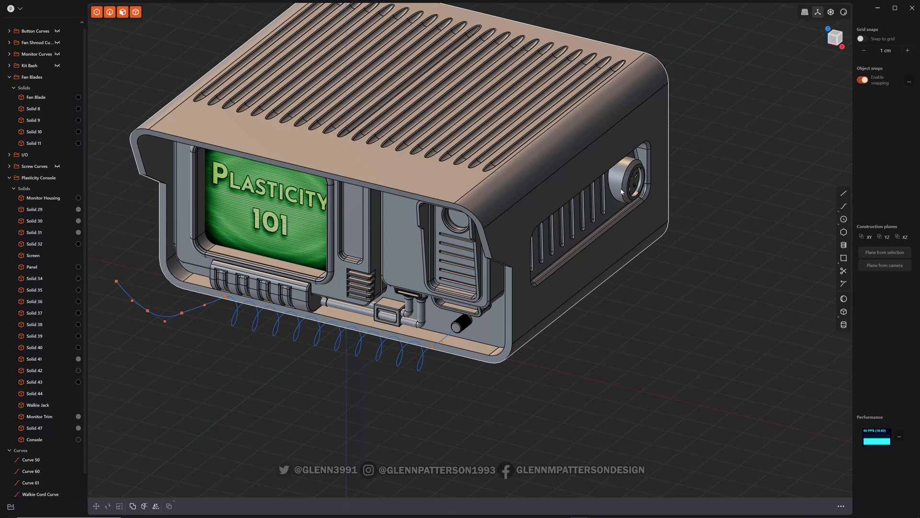
Orbit to the console's back view and back to a front three-quarter view, then pan it lower right.
{"action": "key", "text": "ctrl+KP_1"}
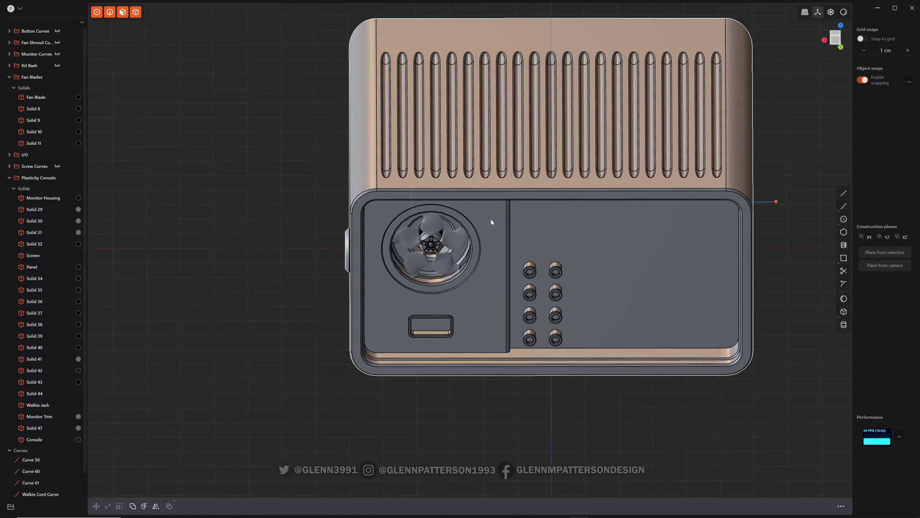
{"action": "middle_click_drag", "start_coordinate": [316, 292], "coordinate": [703, 417]}
{"action": "middle_click_drag", "start_coordinate": [612, 410], "coordinate": [729, 426], "text": "shift"}
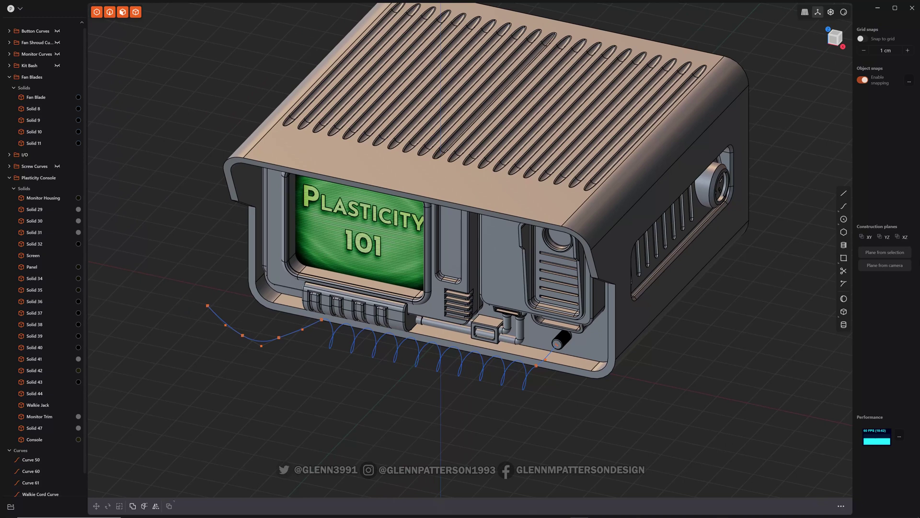
Draw a corner box in the empty space to the right of the console.
{"action": "left_click", "coordinate": [843, 312]}
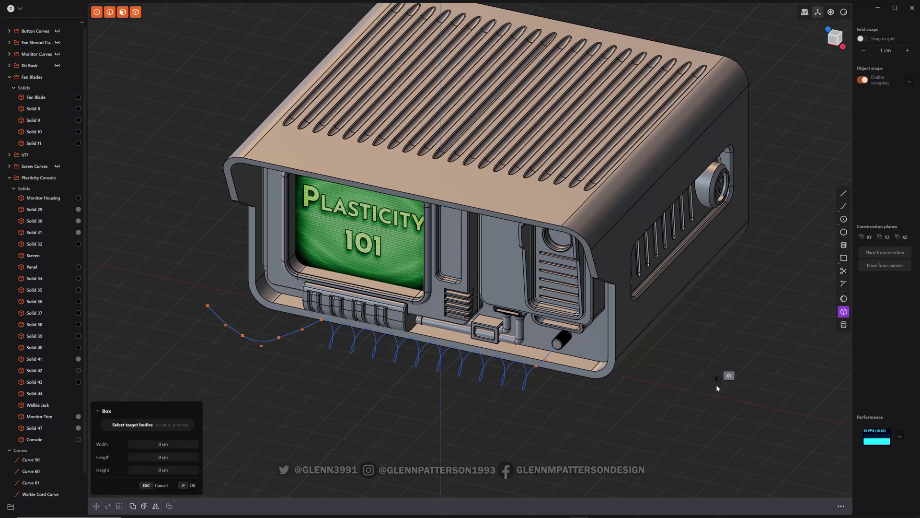
{"action": "left_click", "coordinate": [718, 397]}
{"action": "left_click", "coordinate": [804, 382]}
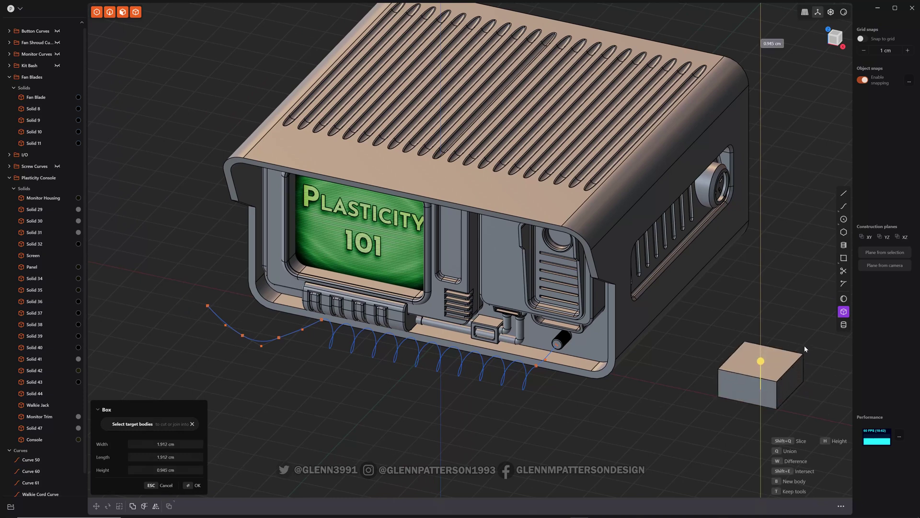
{"action": "left_click", "coordinate": [803, 320]}
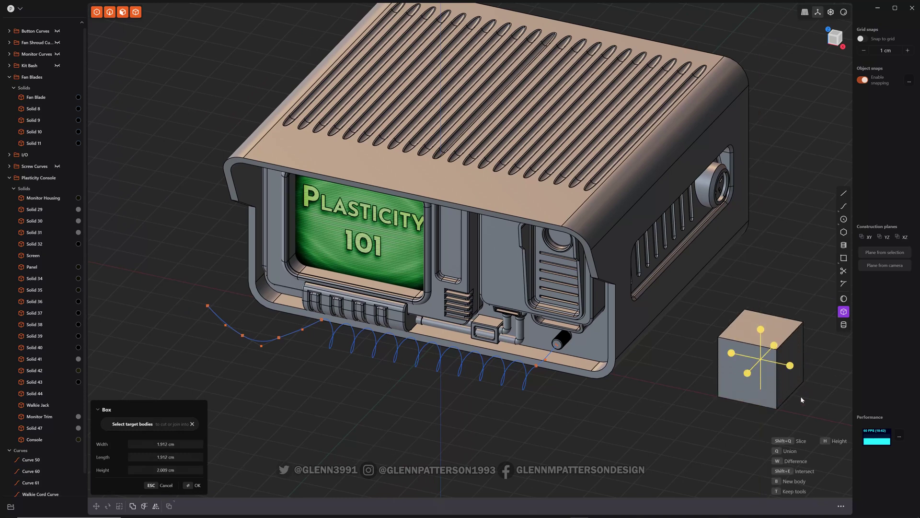
Move the box's front vertical edge with G to reshape the block.
{"action": "left_click", "coordinate": [776, 385]}
{"action": "key", "text": "f"}
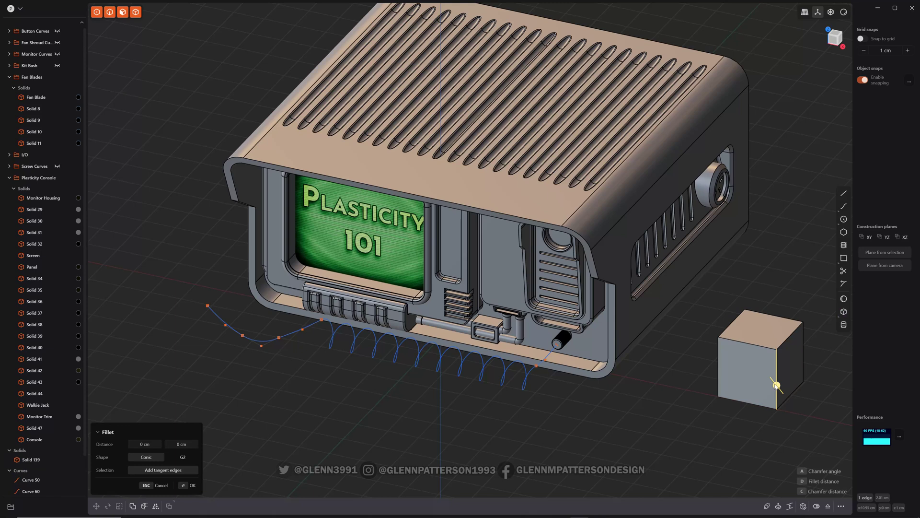
{"action": "key", "text": "Escape"}
{"action": "key", "text": "g"}
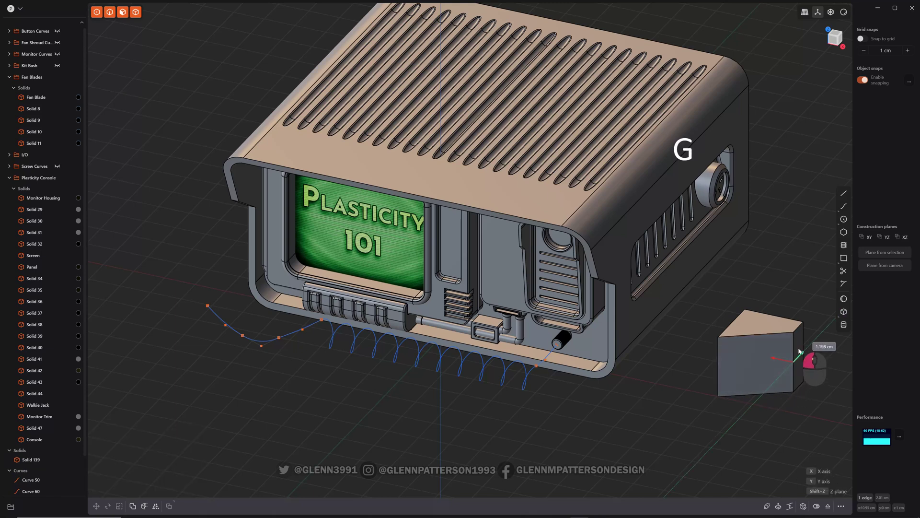
{"action": "left_click", "coordinate": [800, 352]}
{"action": "left_click", "coordinate": [764, 434]}
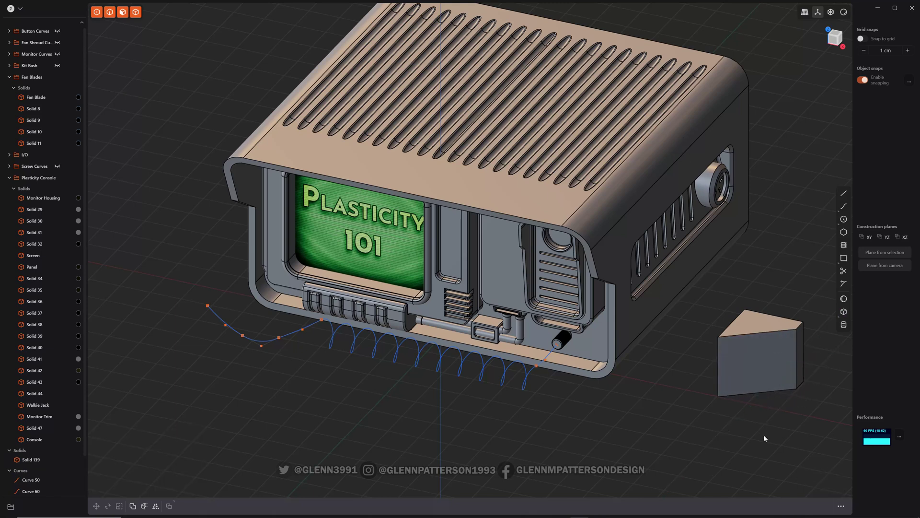
Fillet the box's left vertical edge at -0.317 cm.
{"action": "left_click", "coordinate": [719, 369]}
{"action": "key", "text": "f"}
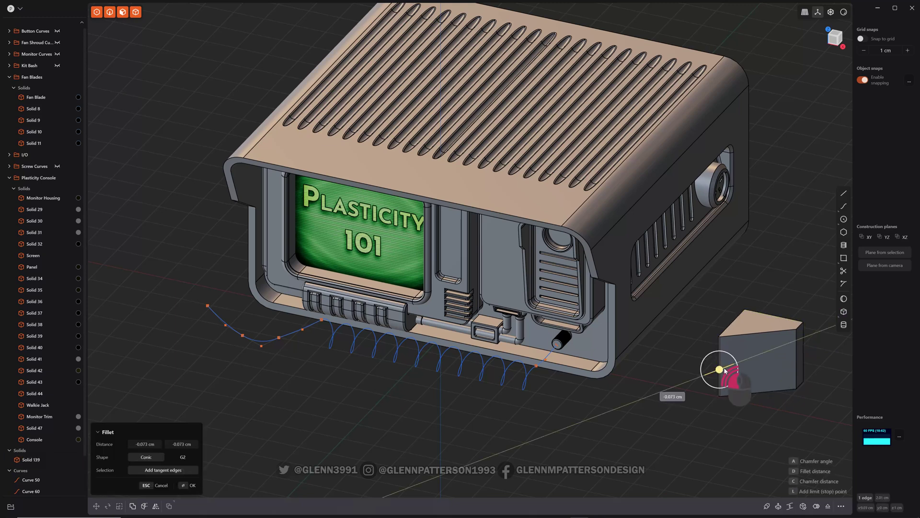
{"action": "left_click_drag", "start_coordinate": [725, 370], "coordinate": [729, 369]}
{"action": "left_click", "coordinate": [621, 406]}
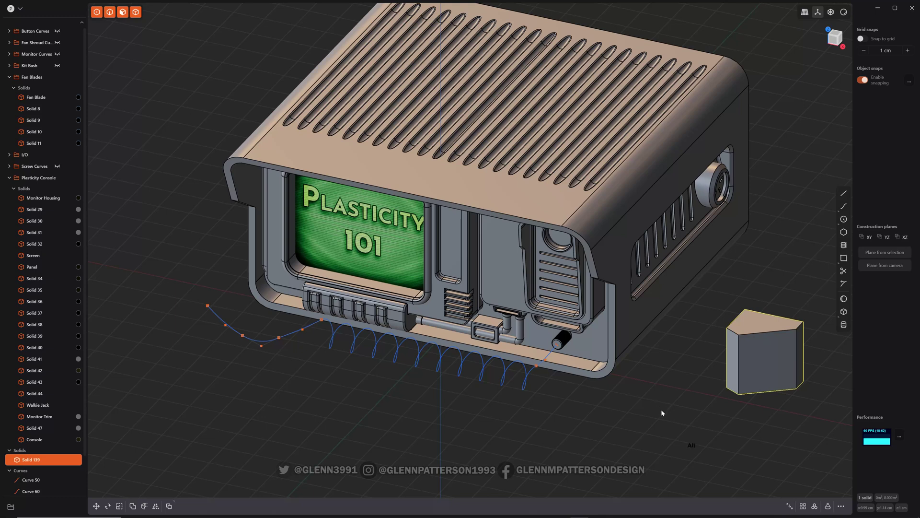
Mirror Solid 139 across the world X plane to create Solid 142, then deselect.
{"action": "key", "text": "alt+x"}
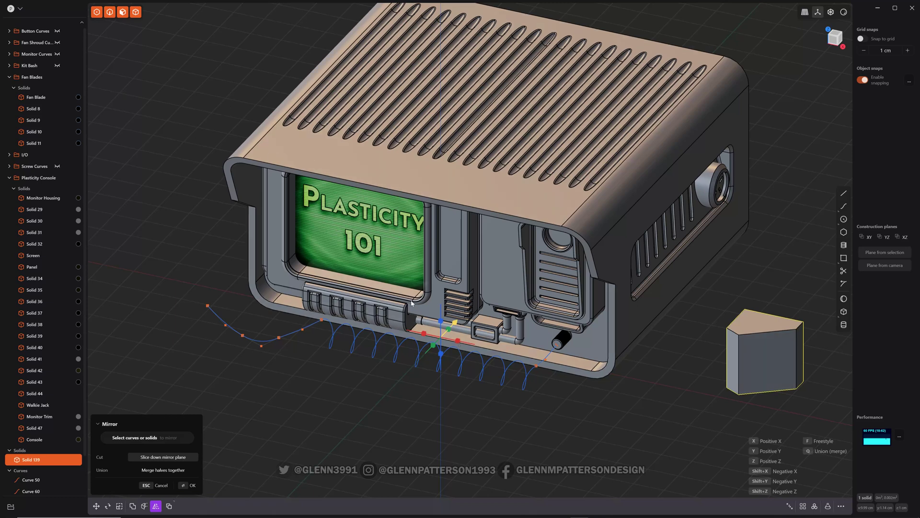
{"action": "left_click", "coordinate": [458, 342]}
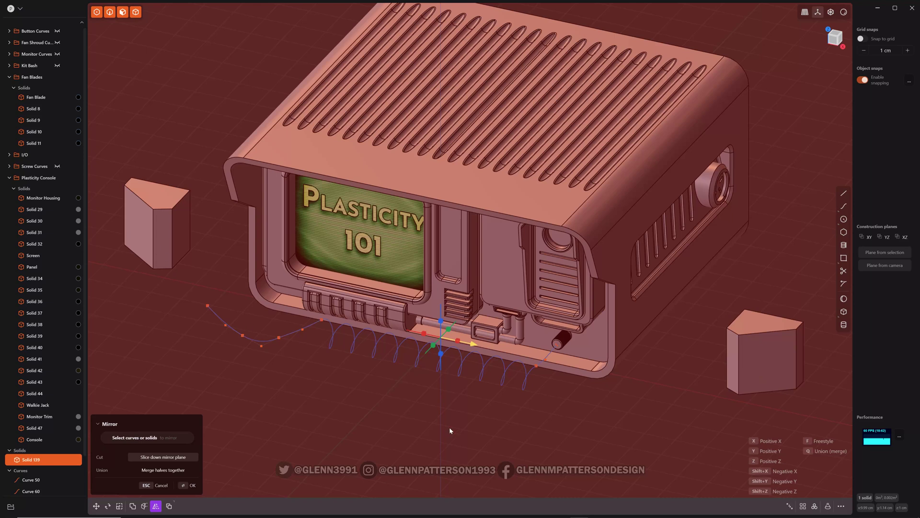
{"action": "key", "text": "Return"}
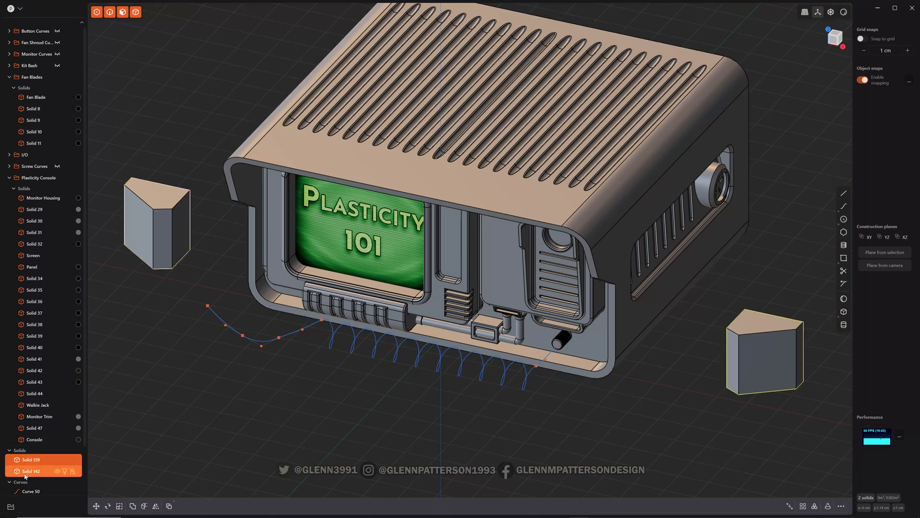
{"action": "left_click", "coordinate": [658, 426]}
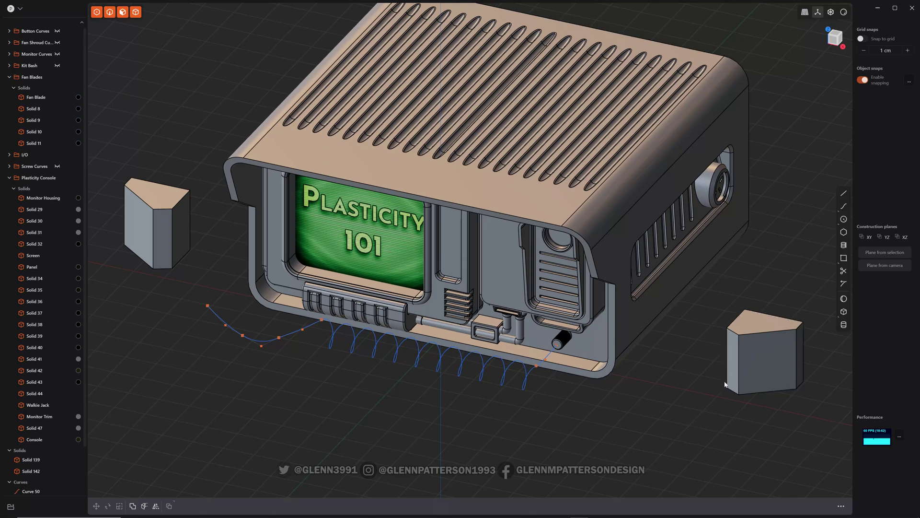
Mirror Solid 139 freestyle about its top face middle along Y, with Union merging the halves.
{"action": "left_click", "coordinate": [779, 376]}
{"action": "key", "text": "alt+x"}
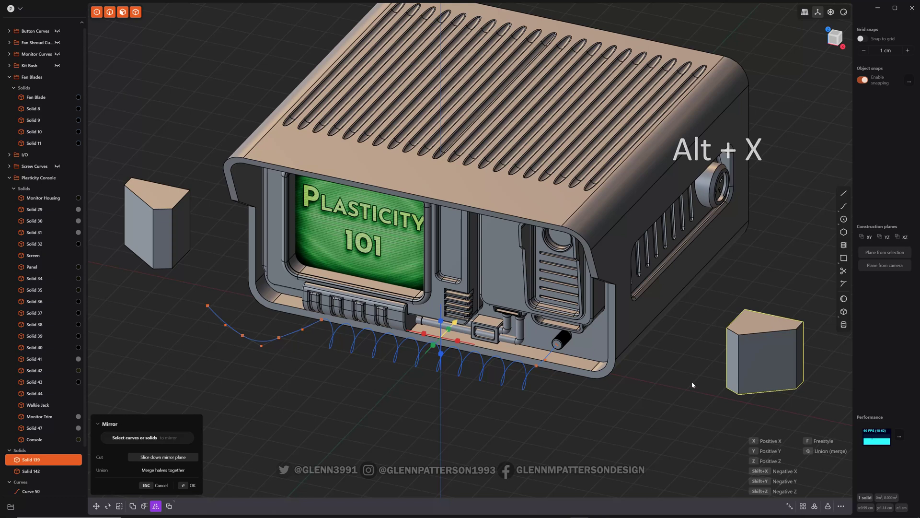
{"action": "key", "text": "f"}
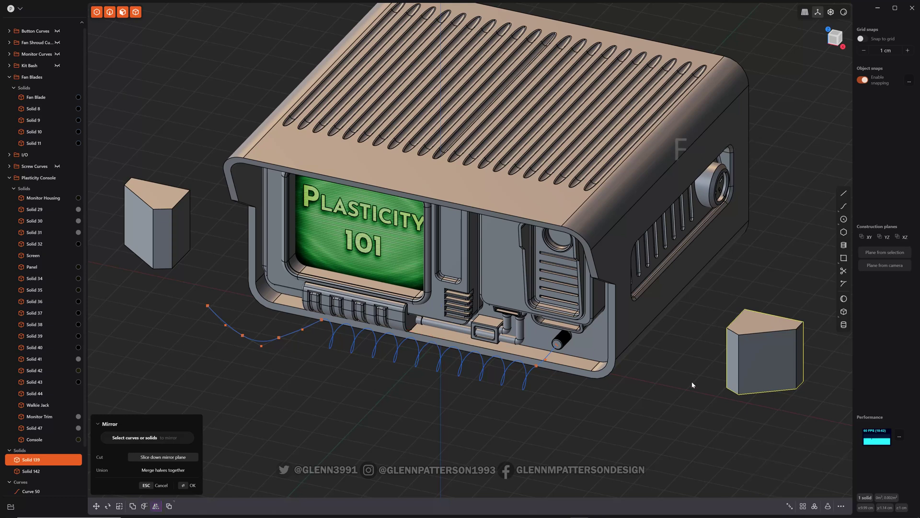
{"action": "left_click", "coordinate": [737, 320]}
{"action": "key", "text": "y"}
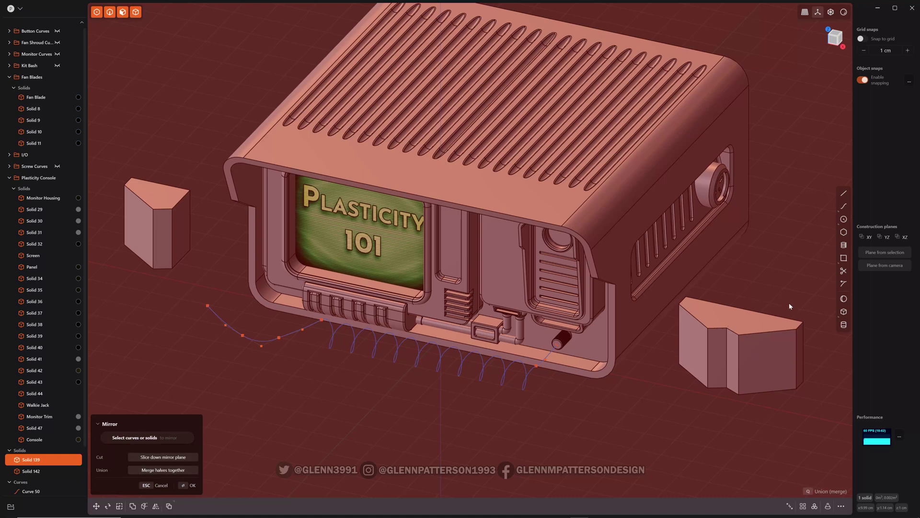
{"action": "left_click", "coordinate": [192, 486]}
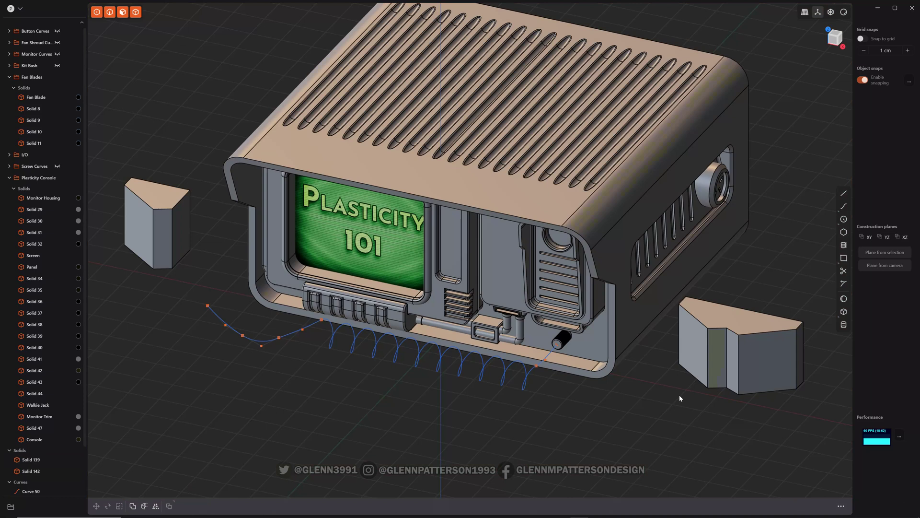
Mirror the right block along Z with halves merged into one taller solid.
{"action": "left_click", "coordinate": [769, 369]}
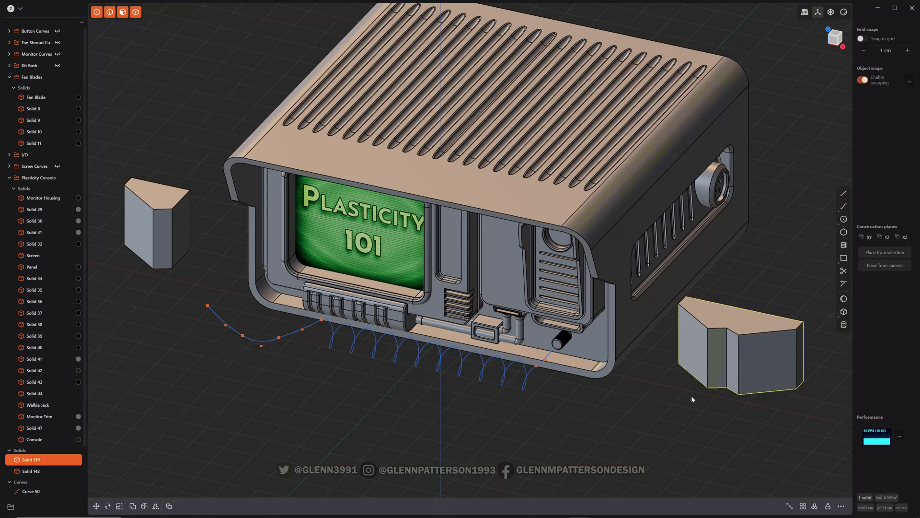
{"action": "key", "text": "alt+x"}
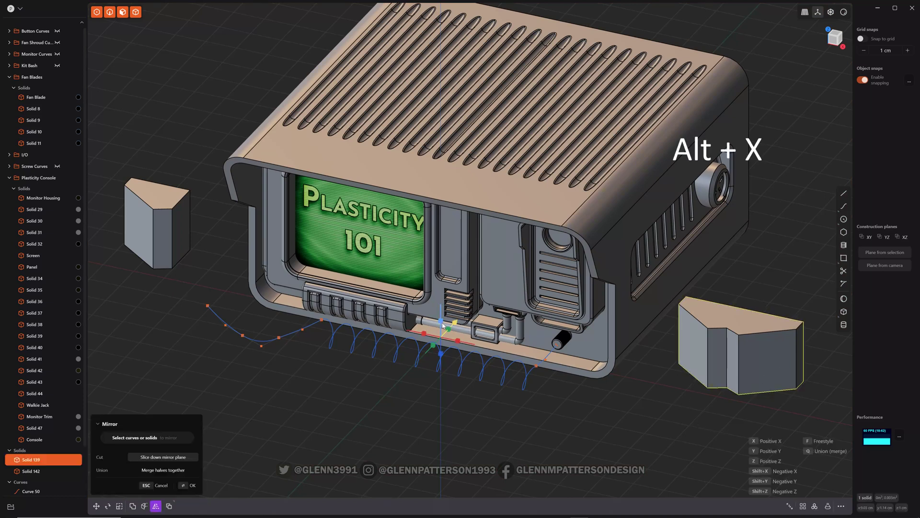
{"action": "key", "text": "z"}
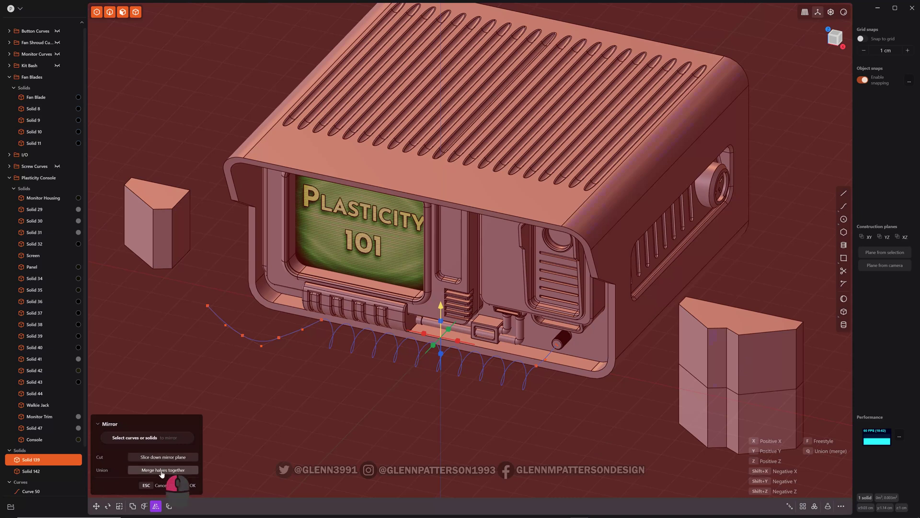
{"action": "left_click", "coordinate": [192, 486]}
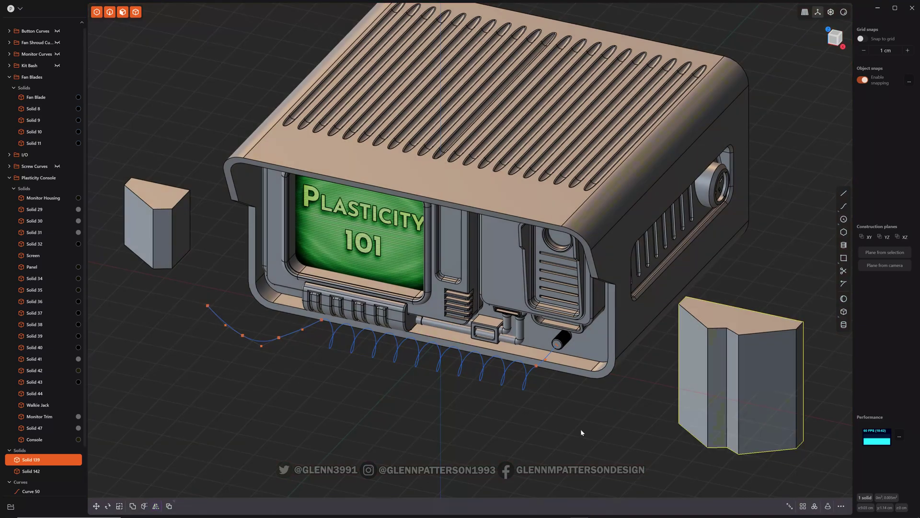
Mirror the tall block again into a separate copy, Solid 148, in front of it.
{"action": "key", "text": "alt+x"}
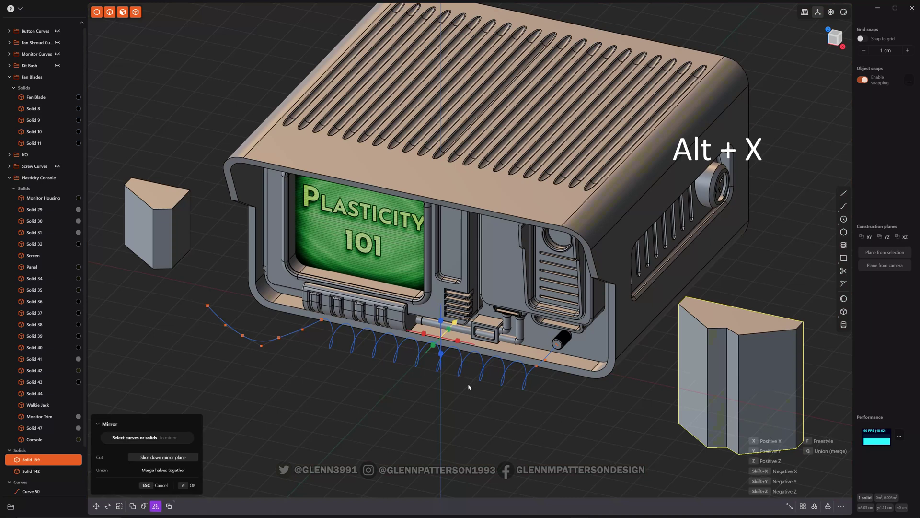
{"action": "middle_click_drag", "start_coordinate": [551, 383], "coordinate": [595, 446]}
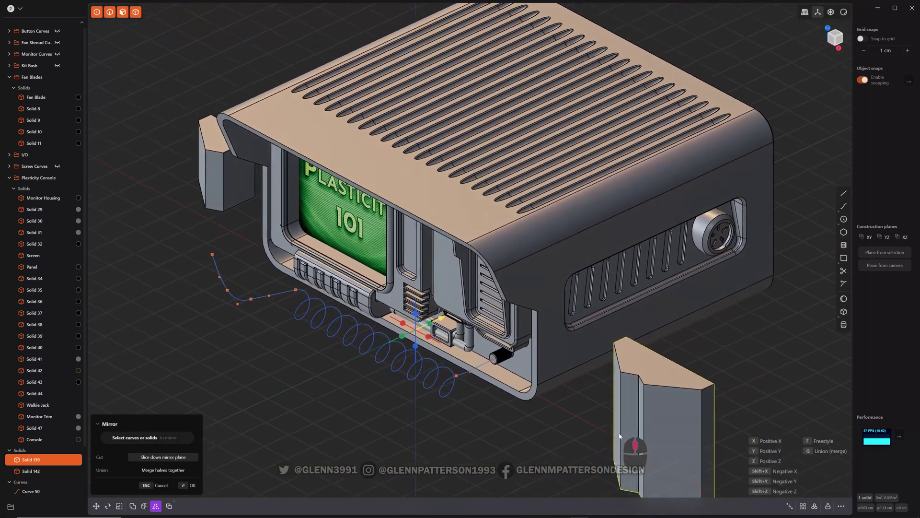
{"action": "left_click", "coordinate": [430, 326]}
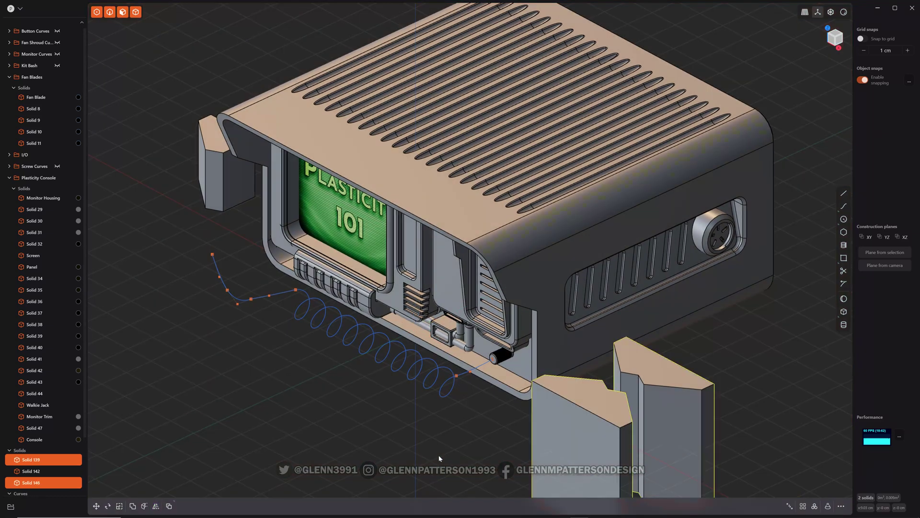
{"action": "middle_click_drag", "start_coordinate": [469, 456], "coordinate": [504, 456]}
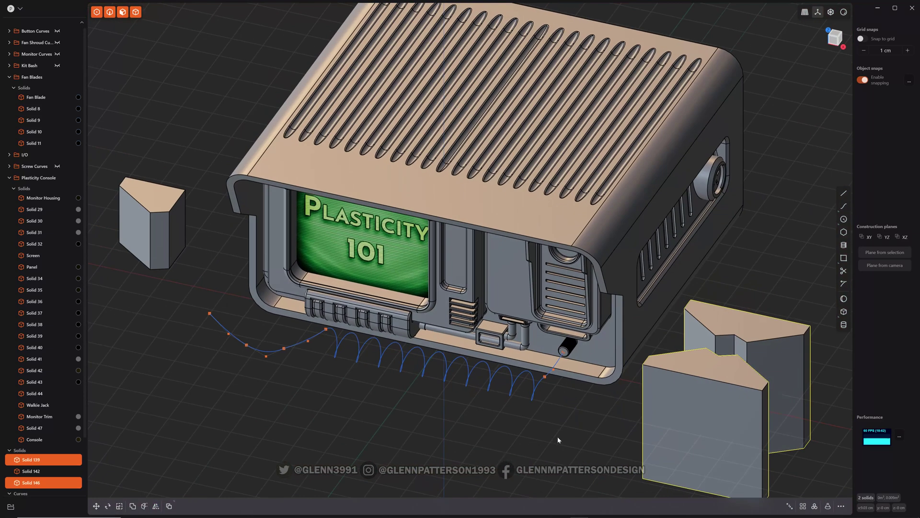